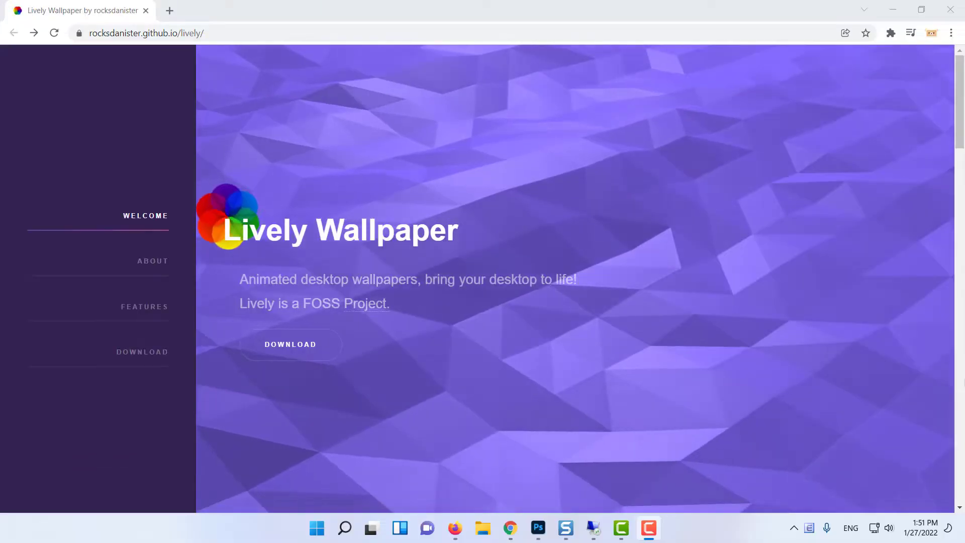
Step: Download the Lively Wallpaper Windows installer from the site's Download section
{"action": "left_click", "coordinate": [158, 353]}
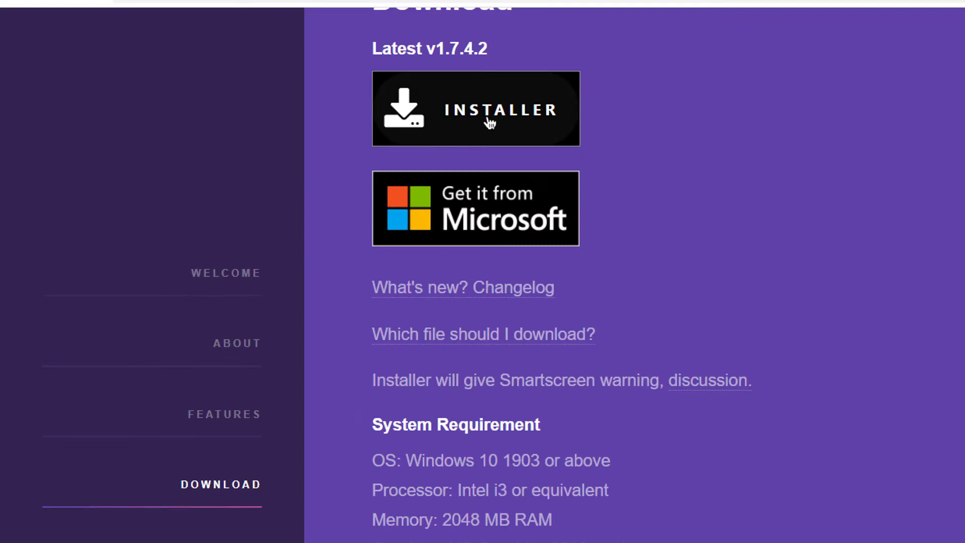
{"action": "left_click", "coordinate": [488, 123]}
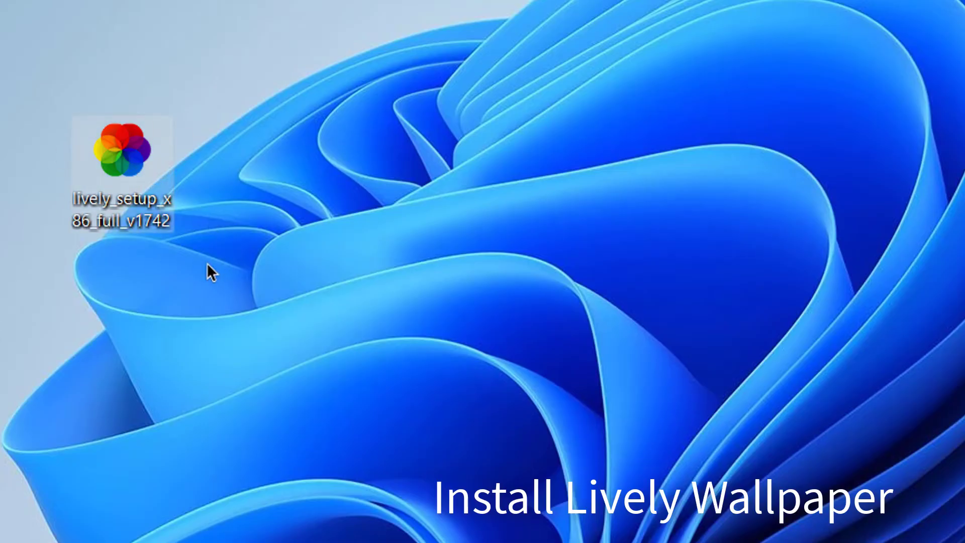
Step: Install Lively Wallpaper in English with the license accepted and default location
{"action": "double_click", "coordinate": [126, 175]}
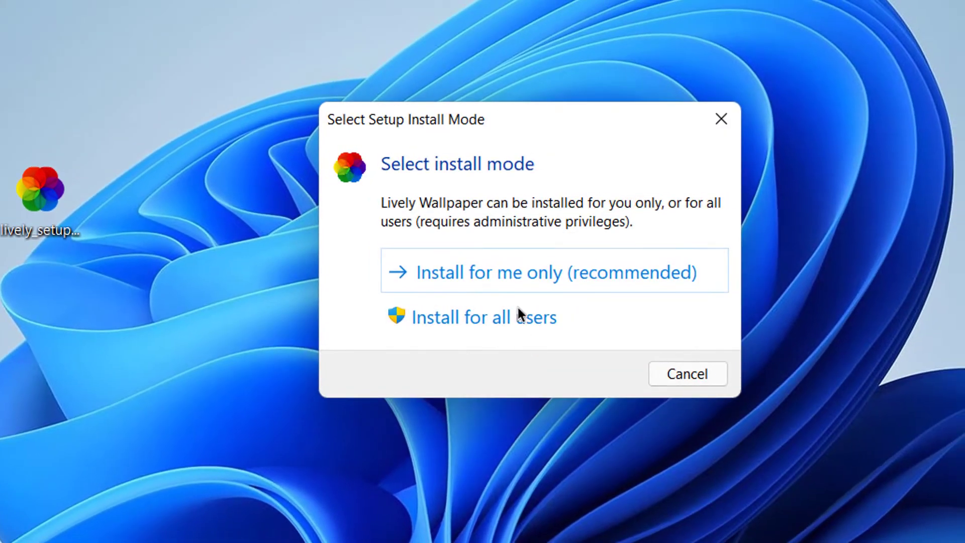
{"action": "left_click", "coordinate": [541, 279]}
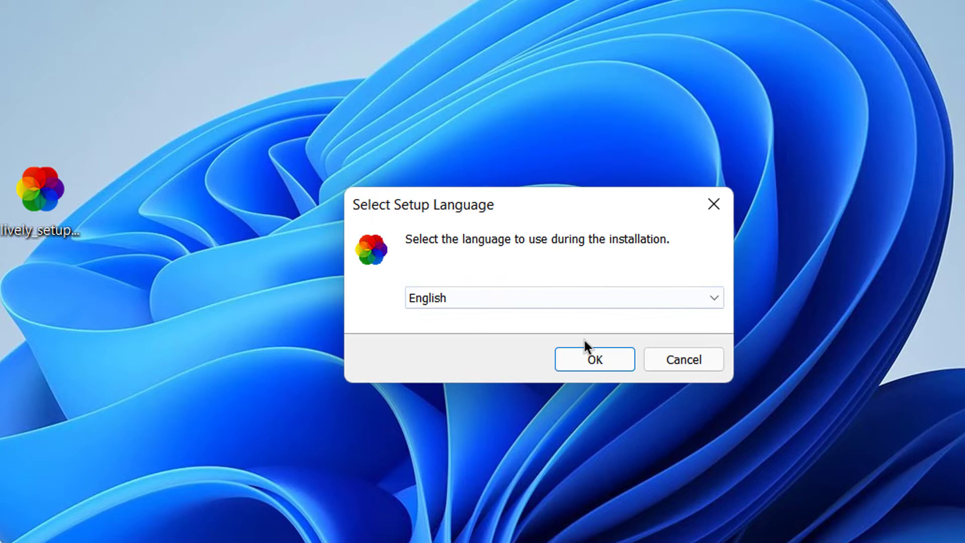
{"action": "left_click", "coordinate": [605, 361]}
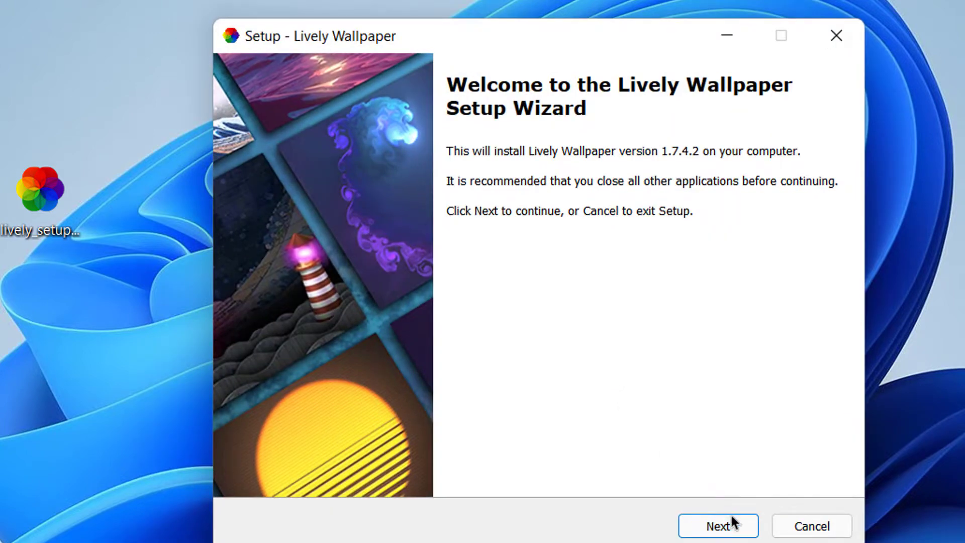
{"action": "left_click", "coordinate": [730, 520]}
{"action": "left_click", "coordinate": [376, 453]}
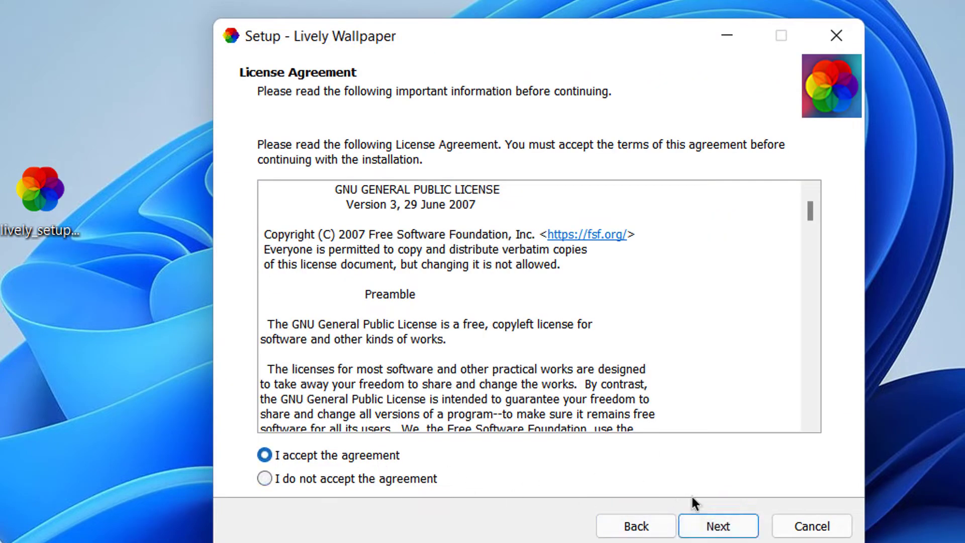
{"action": "left_click", "coordinate": [730, 528]}
{"action": "left_click", "coordinate": [732, 529]}
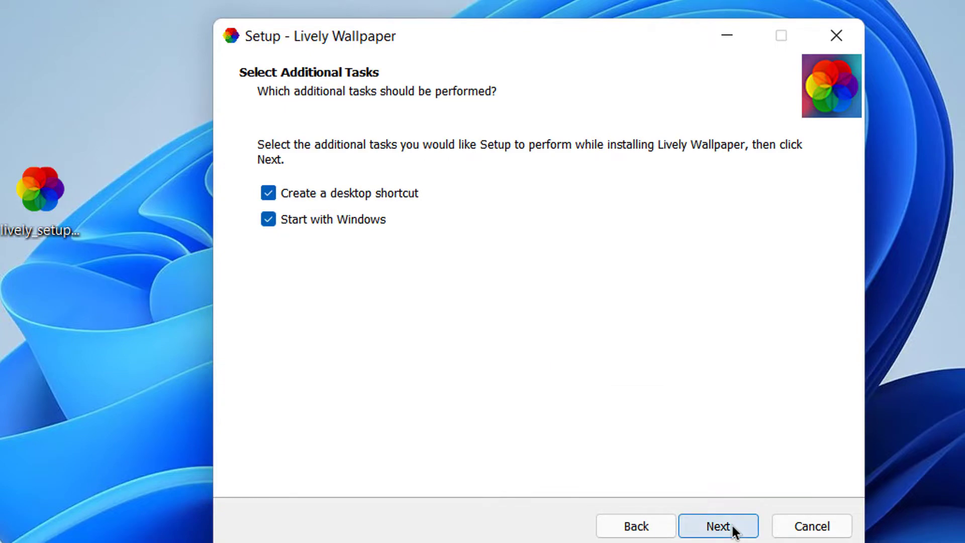
{"action": "left_click", "coordinate": [732, 530]}
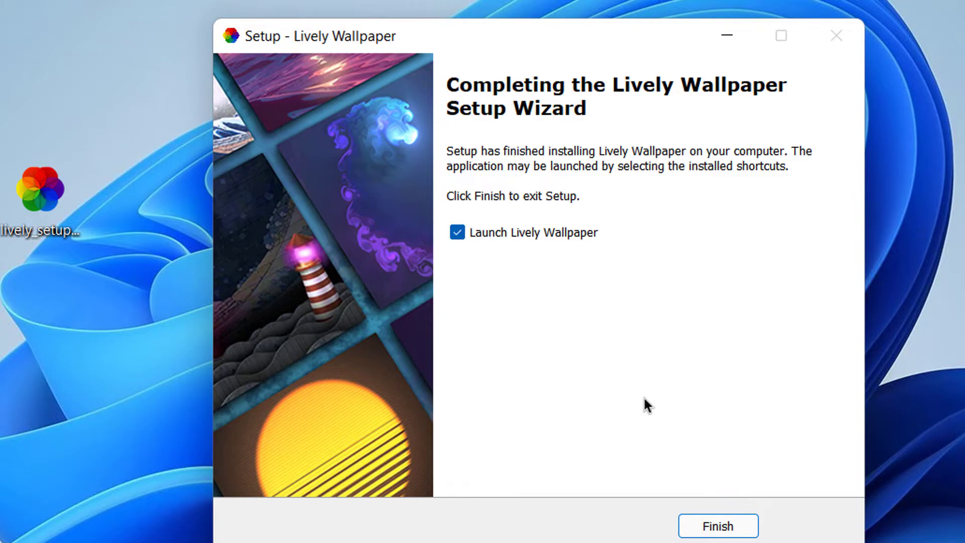
Step: Complete first-run setup with Taskbar Theme off, then open Lively from the tray
{"action": "left_click", "coordinate": [709, 527]}
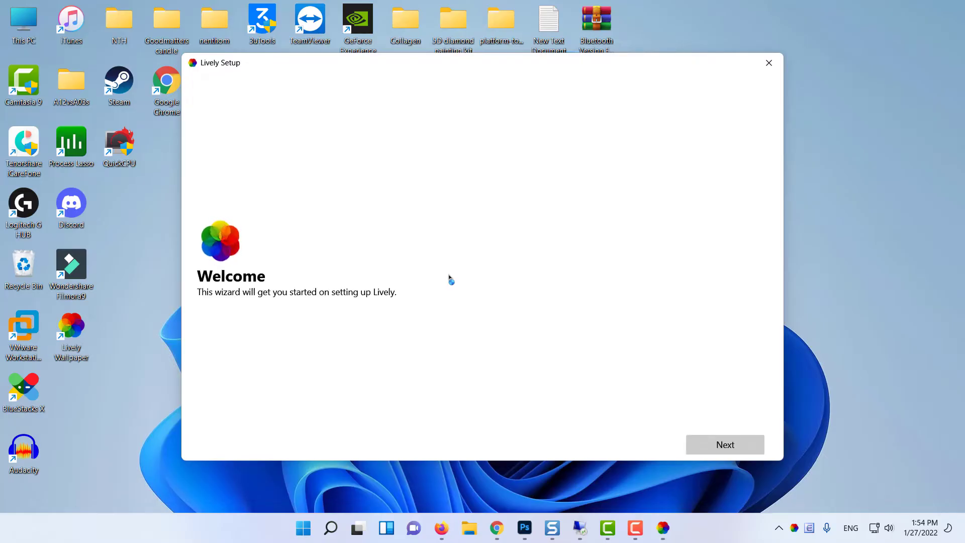
{"action": "left_click", "coordinate": [731, 448]}
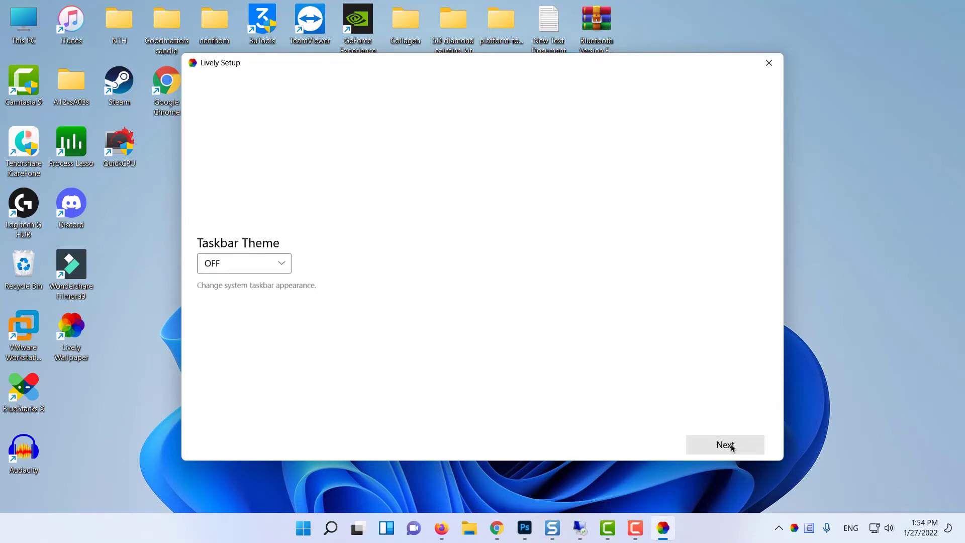
{"action": "left_click", "coordinate": [277, 259]}
{"action": "left_click", "coordinate": [276, 260]}
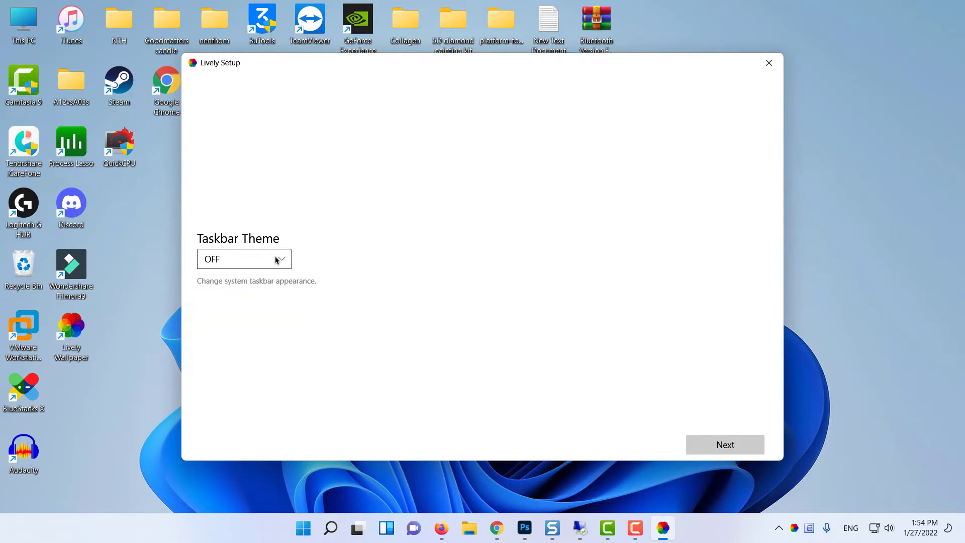
{"action": "left_click", "coordinate": [701, 445]}
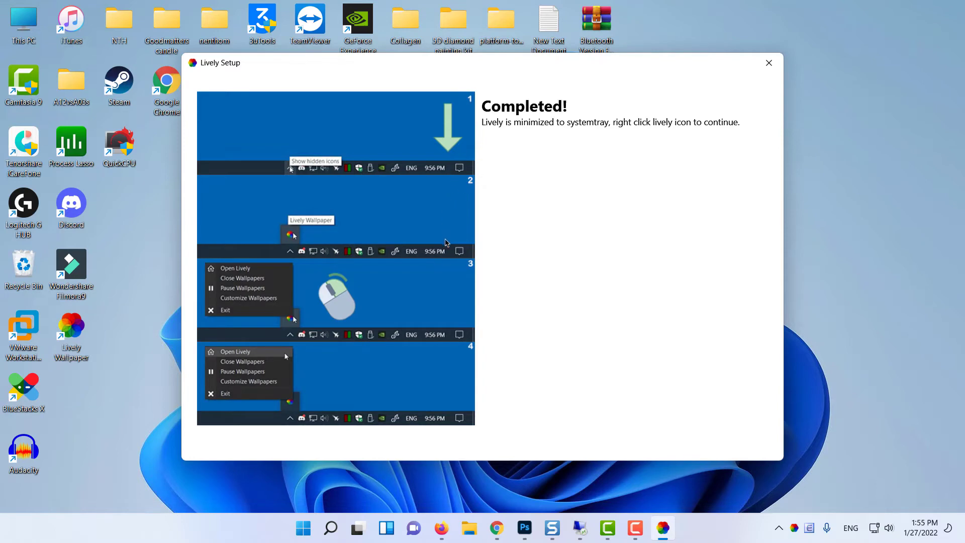
{"action": "left_click", "coordinate": [794, 531]}
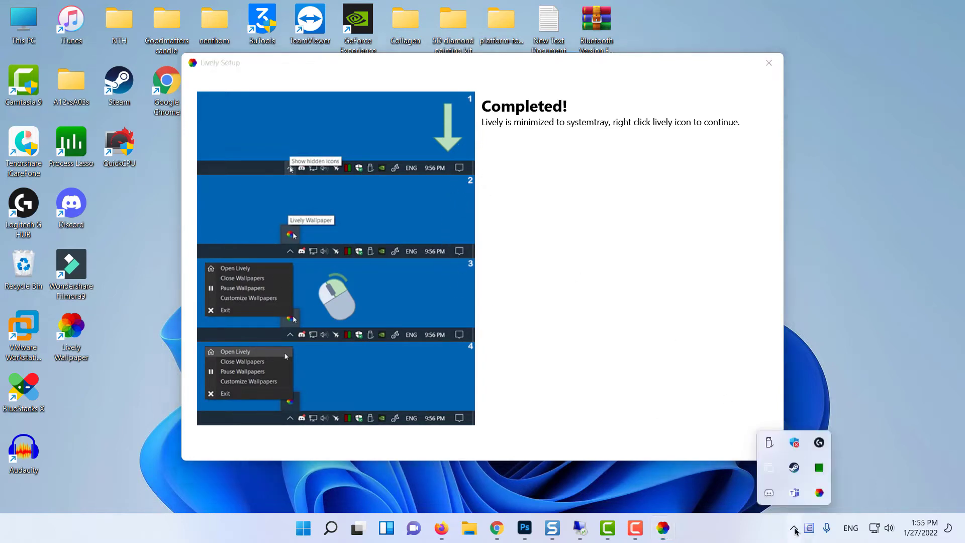
{"action": "left_click", "coordinate": [819, 495]}
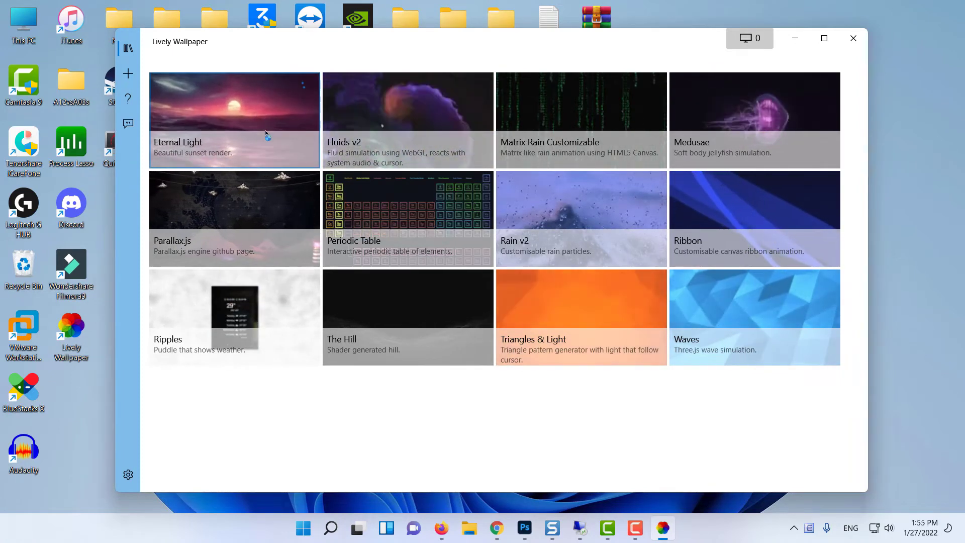
Step: Try Eternal Light and Rain v2 as the desktop wallpaper, minimizing Lively to view each
{"action": "left_click", "coordinate": [265, 135]}
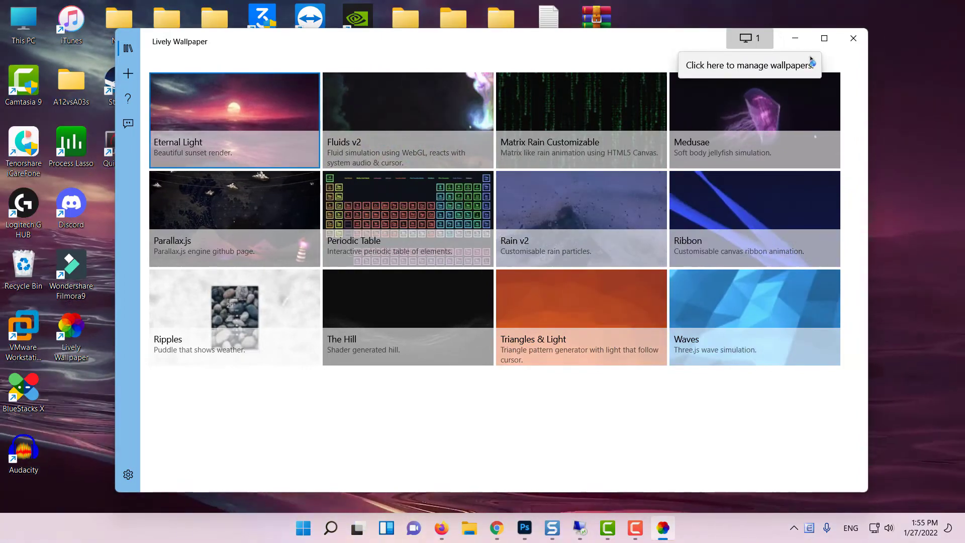
{"action": "left_click", "coordinate": [796, 39]}
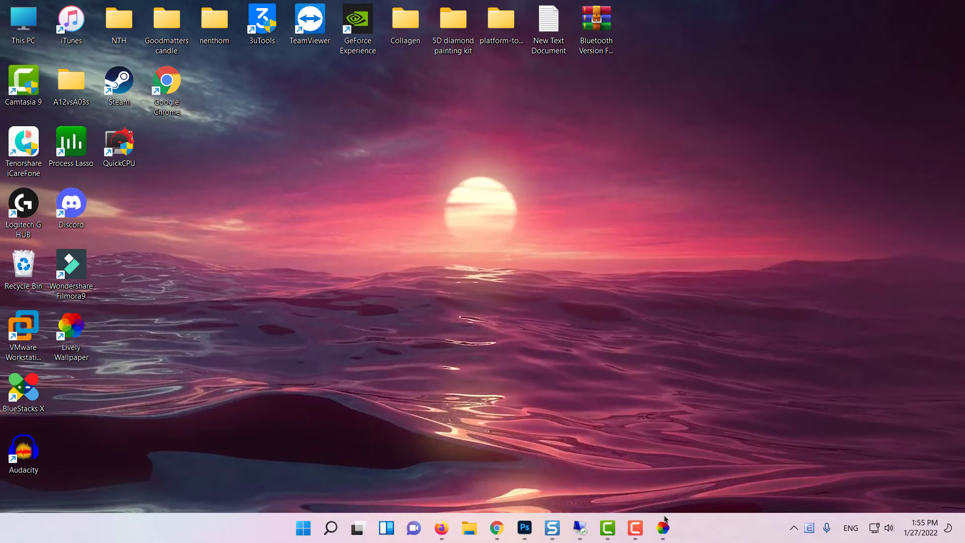
{"action": "left_click", "coordinate": [664, 527]}
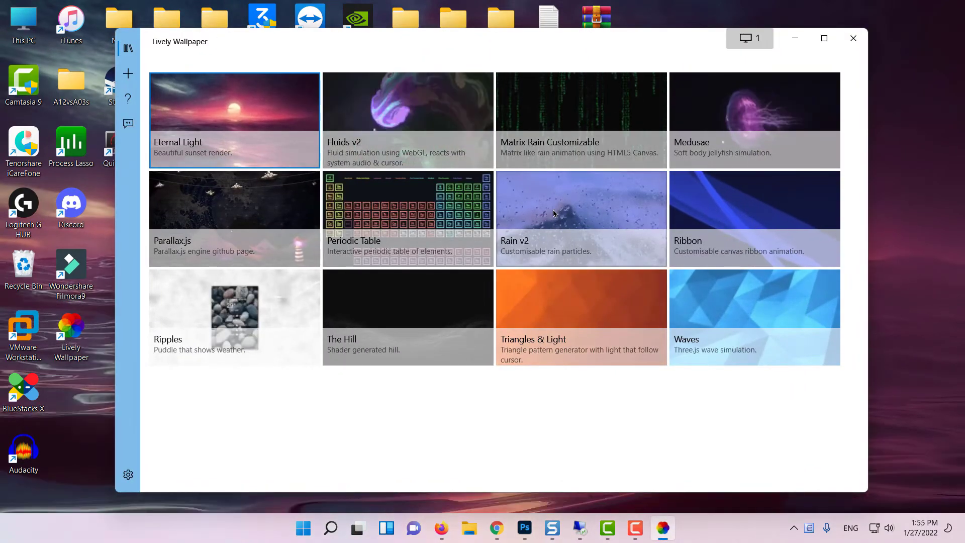
{"action": "left_click", "coordinate": [554, 214]}
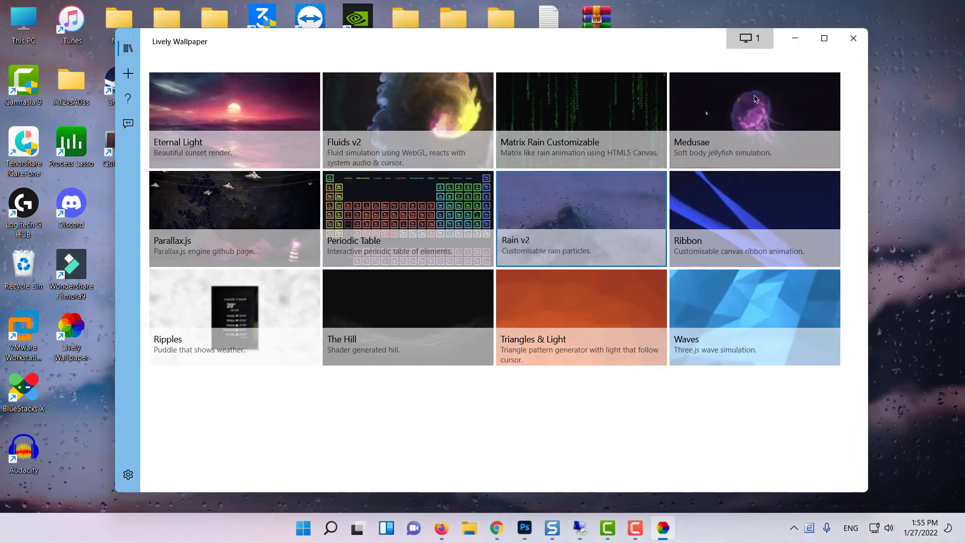
{"action": "left_click", "coordinate": [794, 37]}
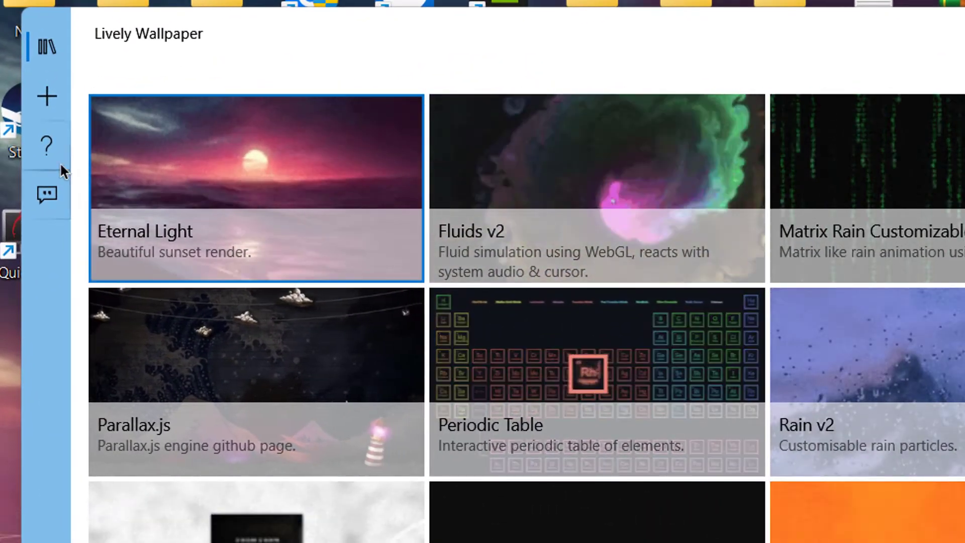
Step: Add the YouTube video 'Isolated - Circus [NCS Release]' by pasting its link
{"action": "left_click", "coordinate": [52, 92]}
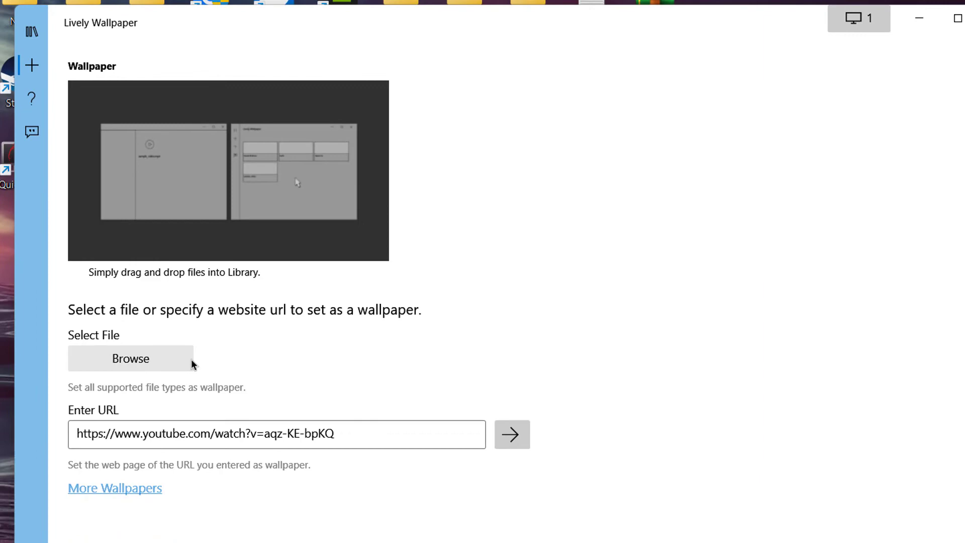
{"action": "left_click", "coordinate": [191, 365]}
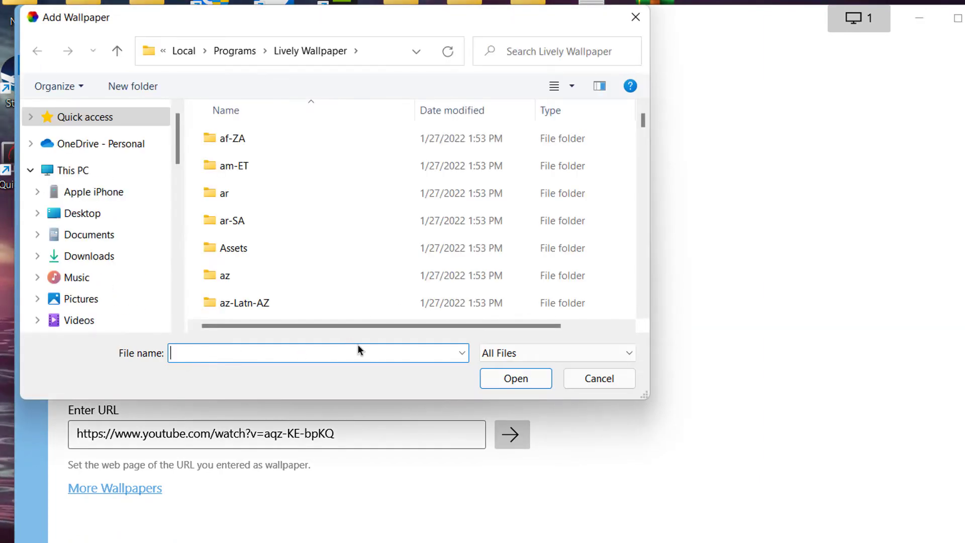
{"action": "left_click", "coordinate": [636, 16]}
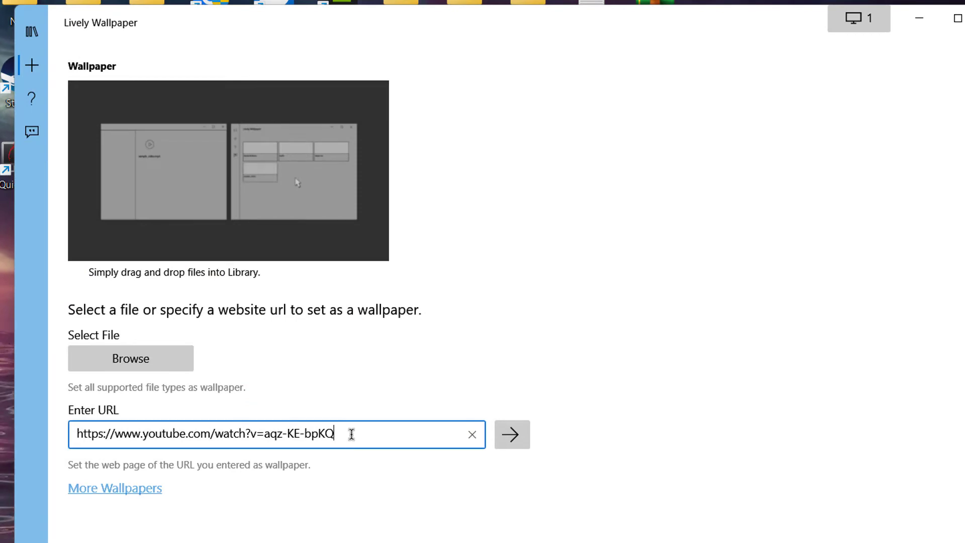
{"action": "key", "text": "ctrl+a"}
{"action": "type", "text": "https://www.youtube.com/watch?v=LFrOXa4W_WU"}
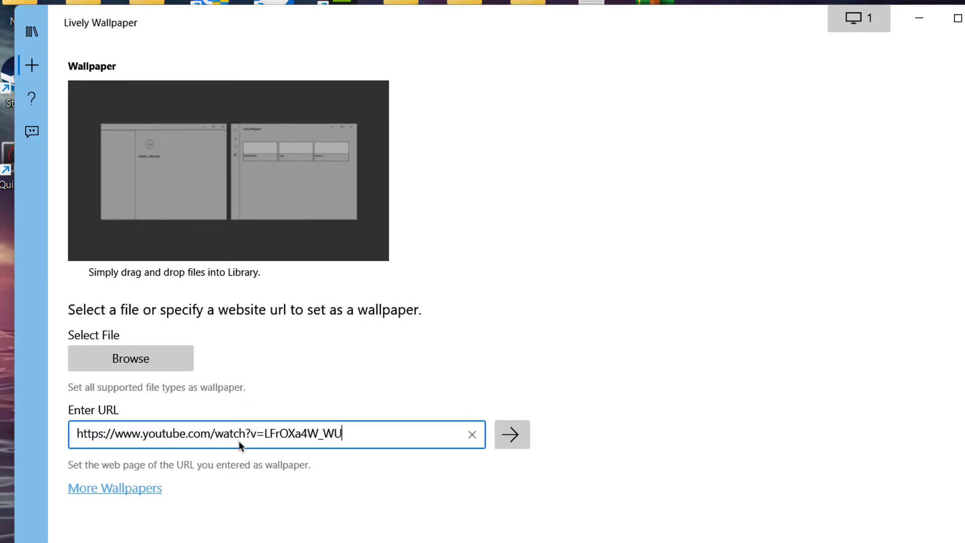
{"action": "left_click", "coordinate": [514, 436]}
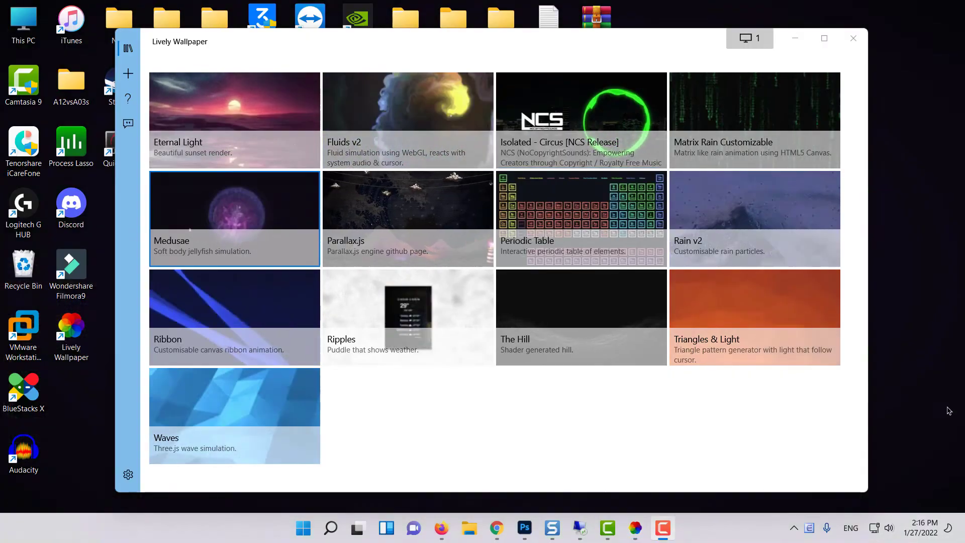
Step: Set Medusae as the wallpaper and bring up Eternal Light's color and speed settings
{"action": "left_click", "coordinate": [204, 240]}
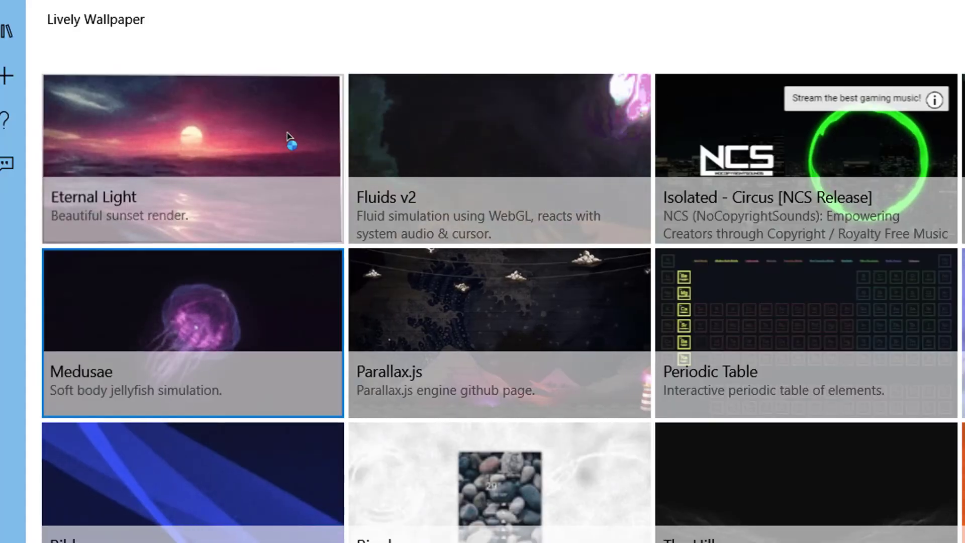
{"action": "right_click", "coordinate": [288, 139]}
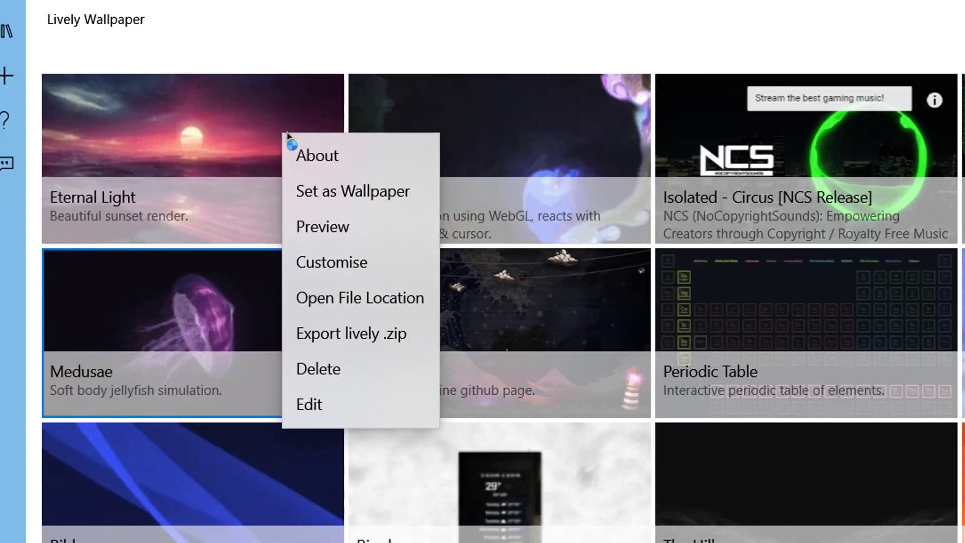
{"action": "left_click", "coordinate": [311, 270]}
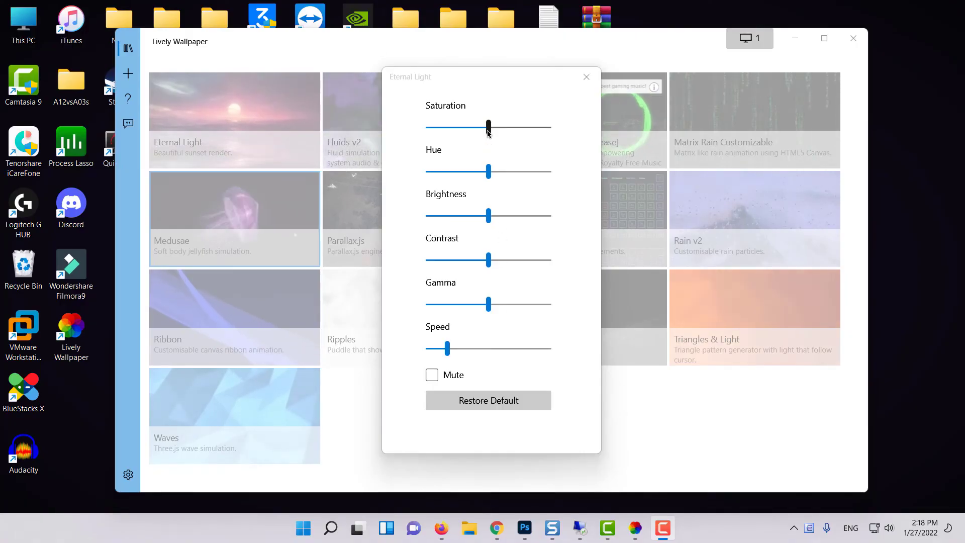
Step: Raise Eternal Light's saturation, brightness and speed, with contrast nudged back toward the middle
{"action": "left_click_drag", "start_coordinate": [488, 132], "coordinate": [521, 142]}
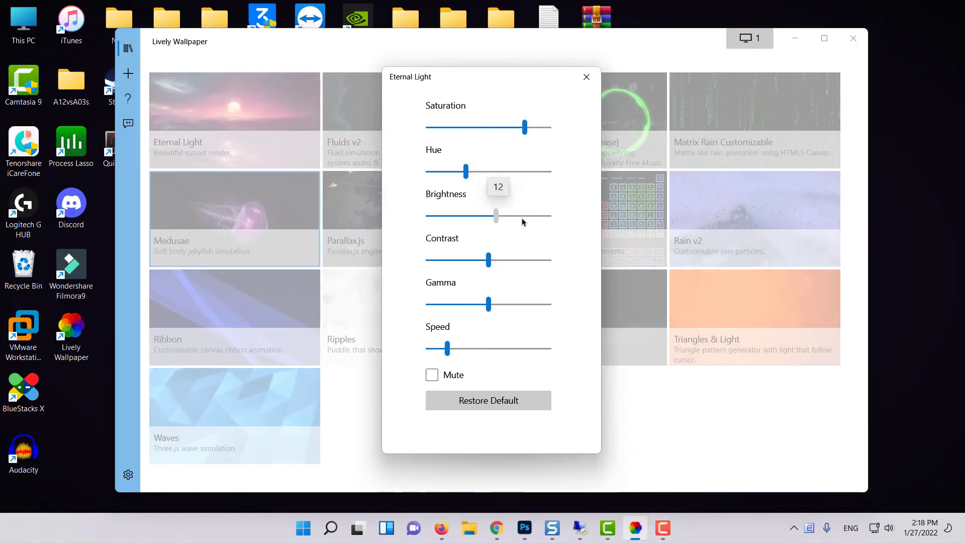
{"action": "left_click_drag", "start_coordinate": [523, 221], "coordinate": [521, 216]}
{"action": "left_click_drag", "start_coordinate": [489, 260], "coordinate": [511, 260]}
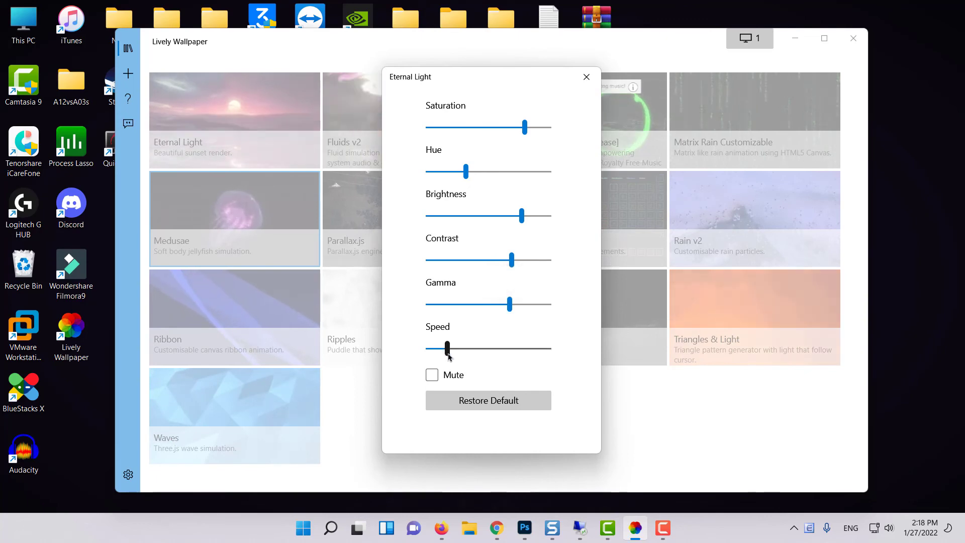
{"action": "left_click_drag", "start_coordinate": [448, 356], "coordinate": [481, 358]}
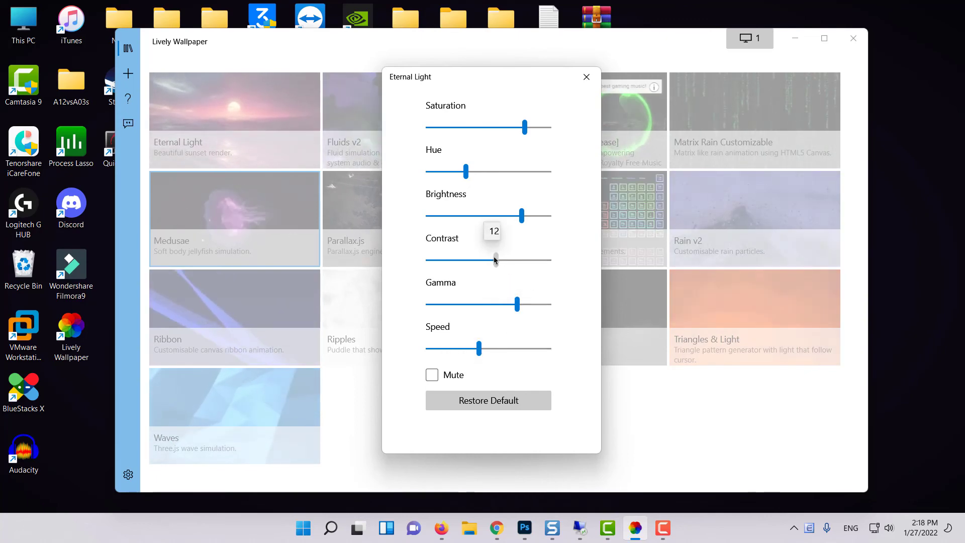
{"action": "left_click_drag", "start_coordinate": [495, 260], "coordinate": [492, 260]}
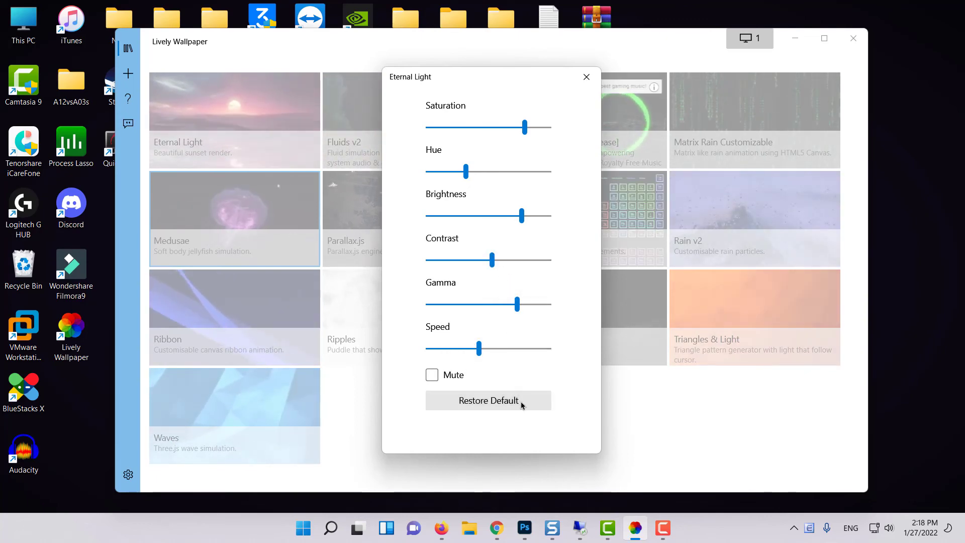